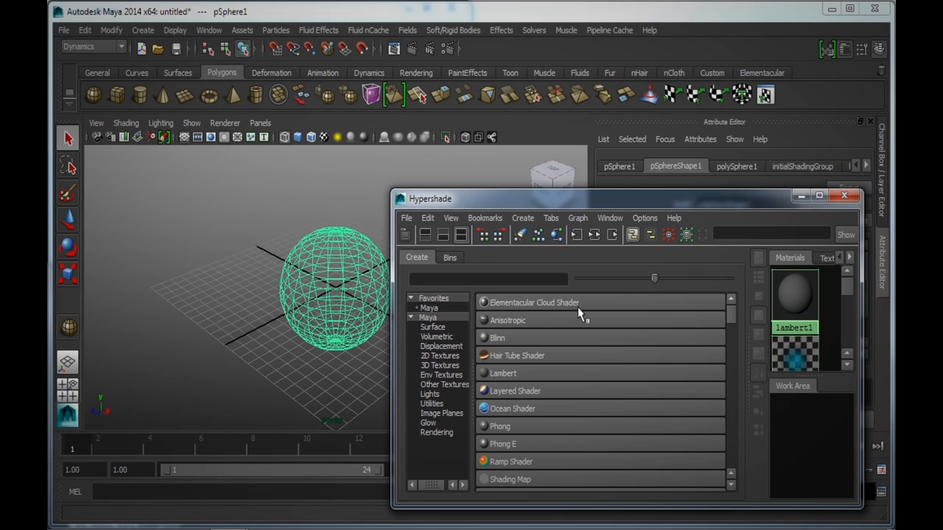
# Step: Assign a new Elementacular Cloud Shader to the sphere and show it shaded and textured in Viewport 2.0
pyautogui.moveTo(587, 307); pyautogui.dragTo(350, 298, button='middle')
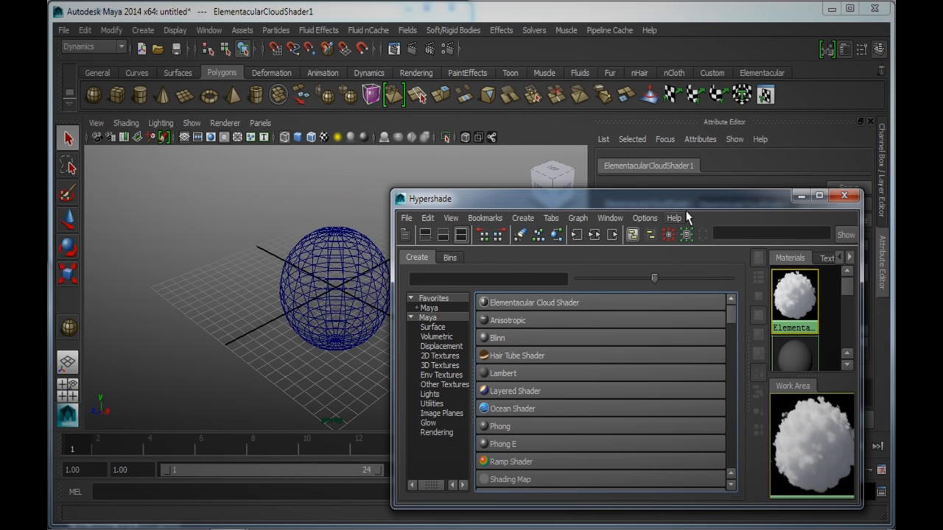
pyautogui.click(844, 195)
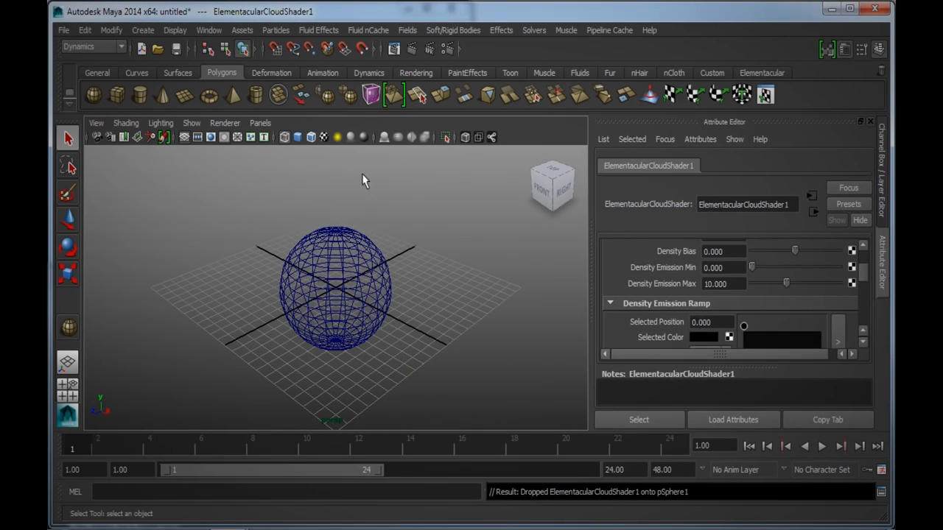
pyautogui.click(223, 123)
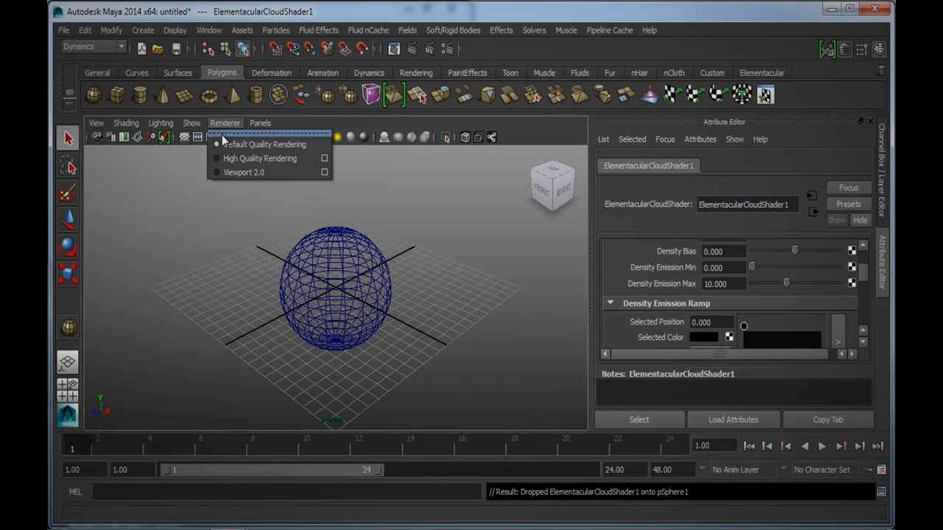
pyautogui.click(232, 172)
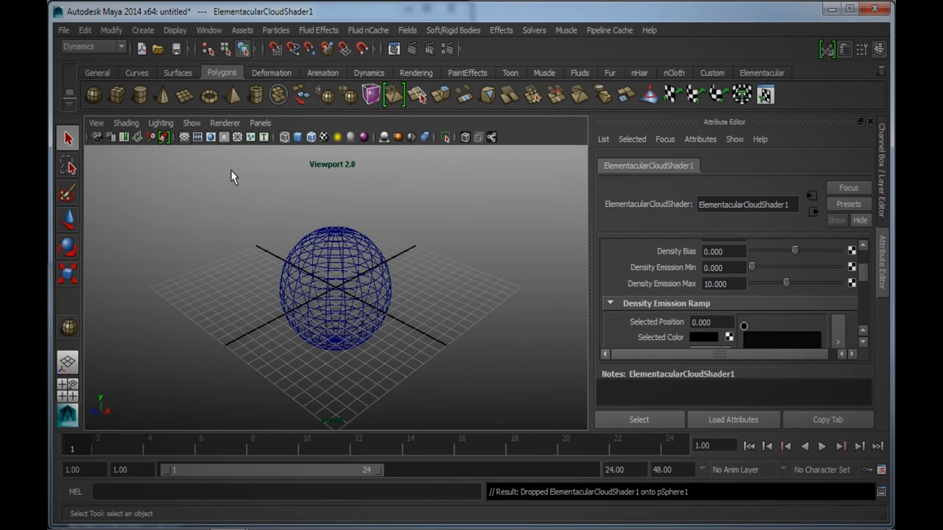
pyautogui.click(297, 137)
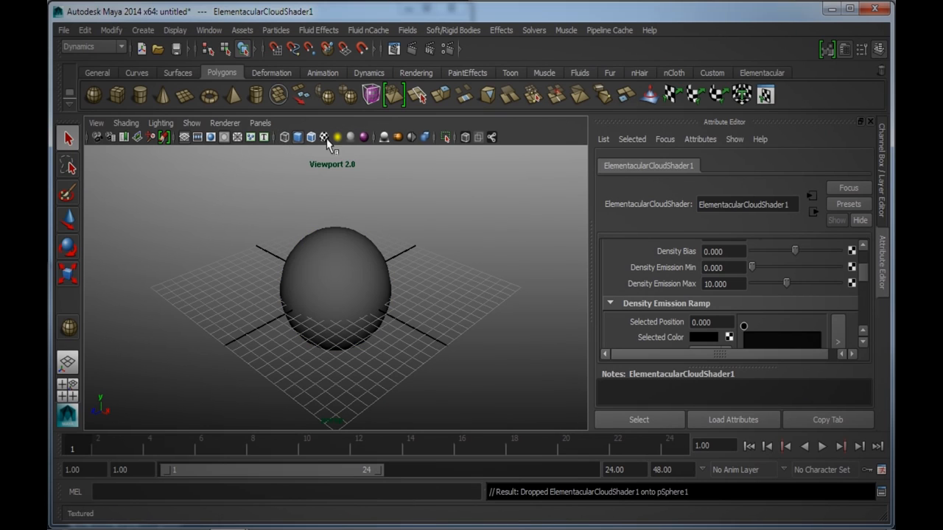
pyautogui.click(326, 137)
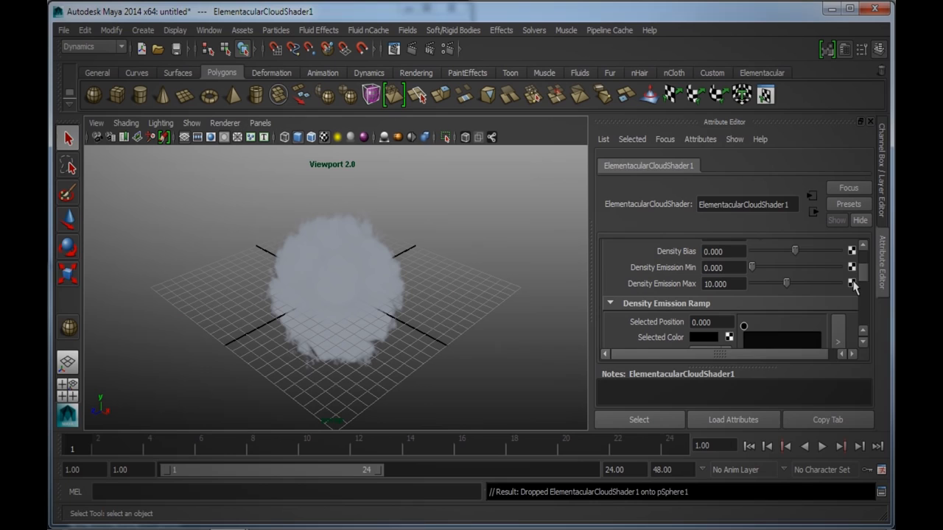
# Step: Add a black point at position 0.183 to the Density Emission Ramp and make the position 0 point bright yellow, hue 57.450, saturation 0.784
pyautogui.scroll(-2, 866, 276)
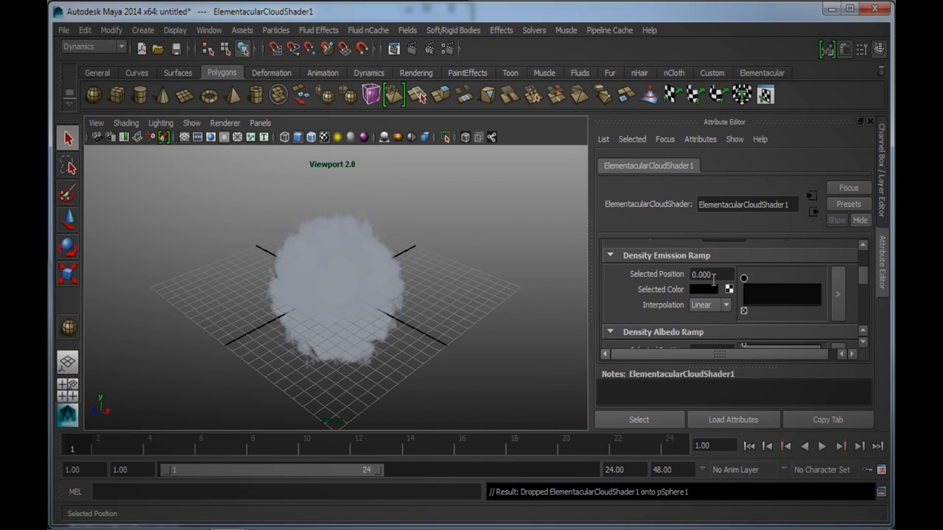
pyautogui.click(758, 293)
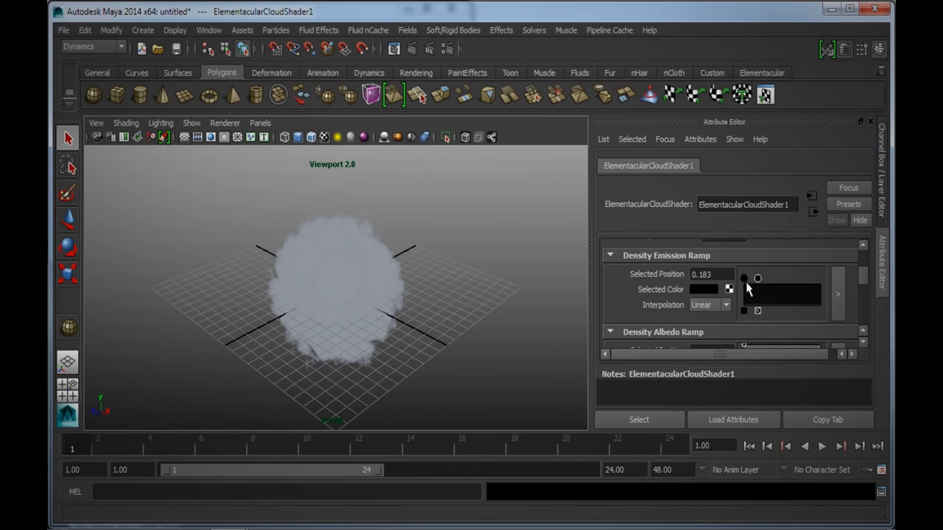
pyautogui.click(745, 279)
pyautogui.click(704, 290)
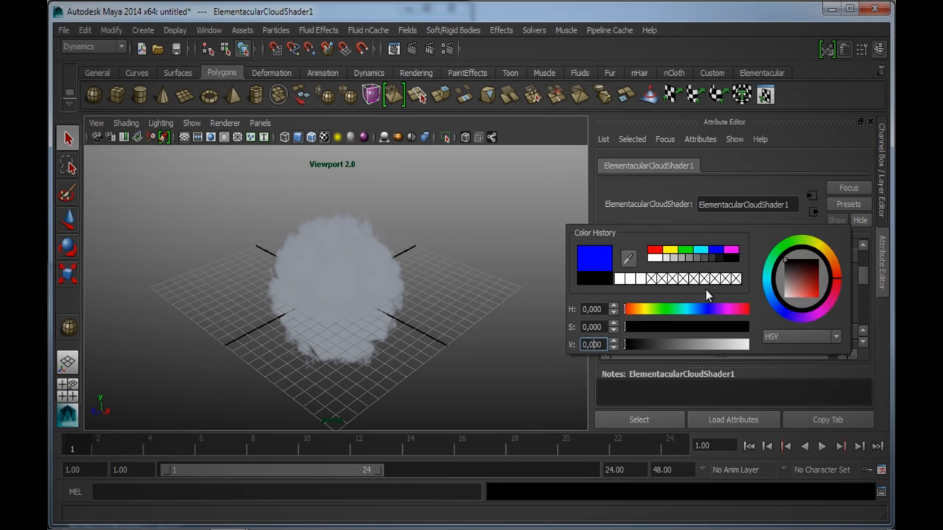
pyautogui.click(820, 248)
pyautogui.click(811, 290)
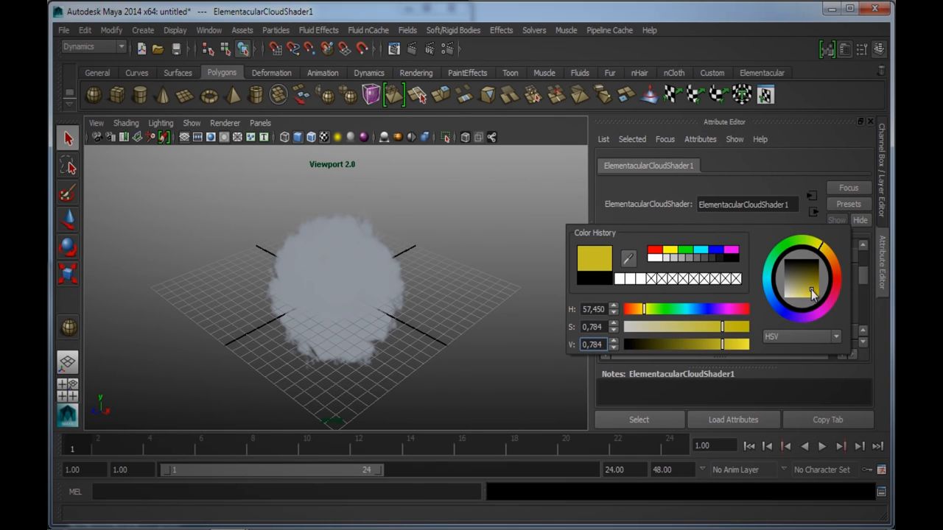
pyautogui.moveTo(602, 344); pyautogui.dragTo(585, 344)
pyautogui.write('1')
pyautogui.press('Return')
pyautogui.click(440, 318)
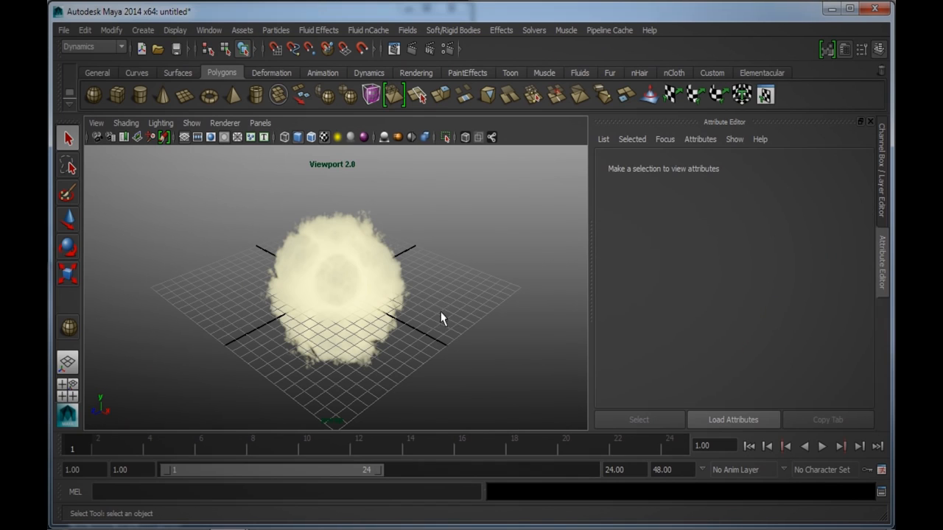
# Step: Select the sphere again and turn off Tonemapping in its cloud shader
pyautogui.click(360, 283)
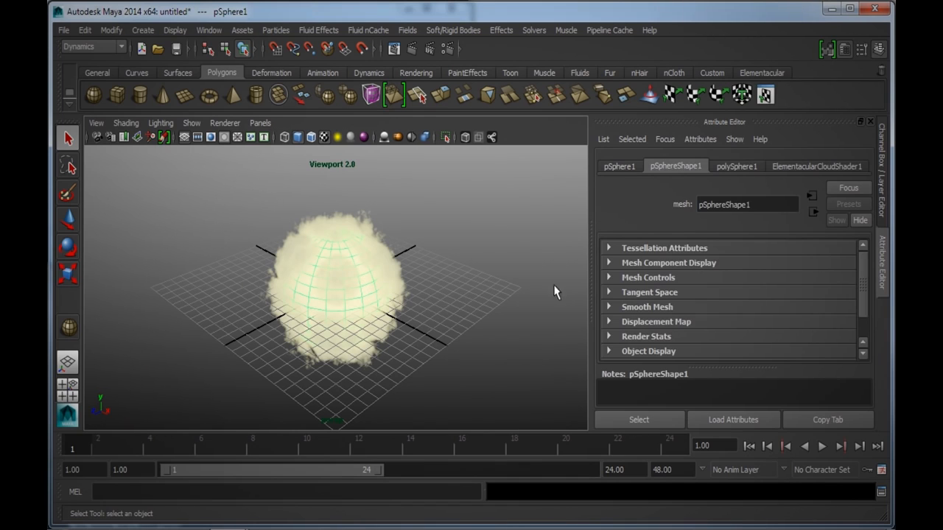
pyautogui.click(811, 171)
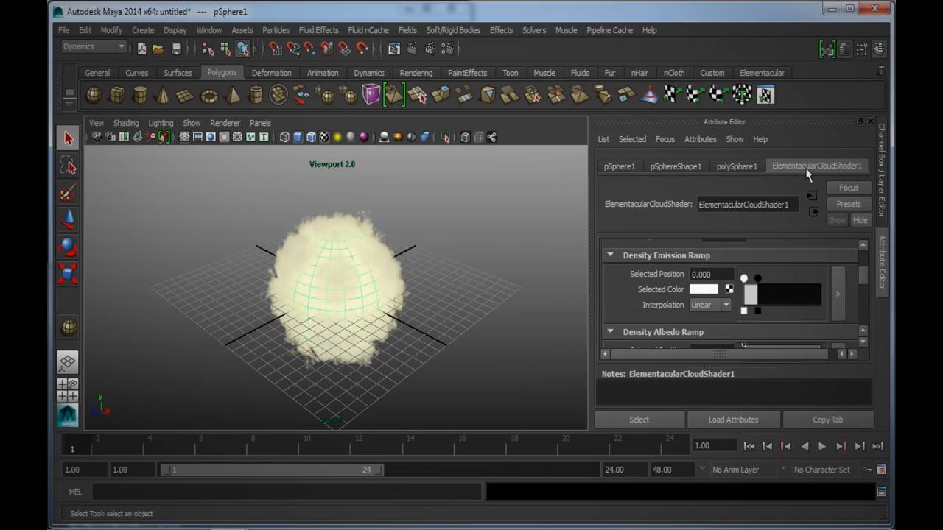
pyautogui.scroll(8, 693, 290)
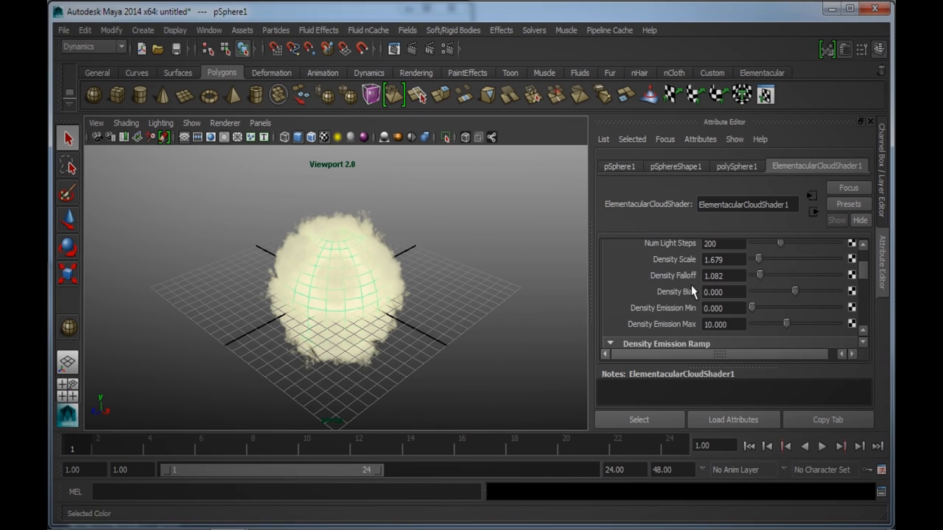
pyautogui.scroll(3, 692, 292)
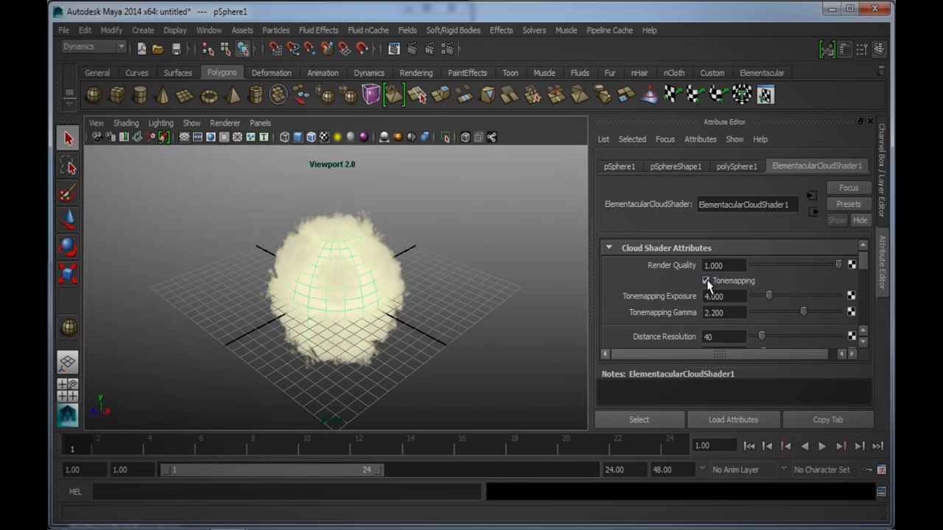
pyautogui.click(706, 282)
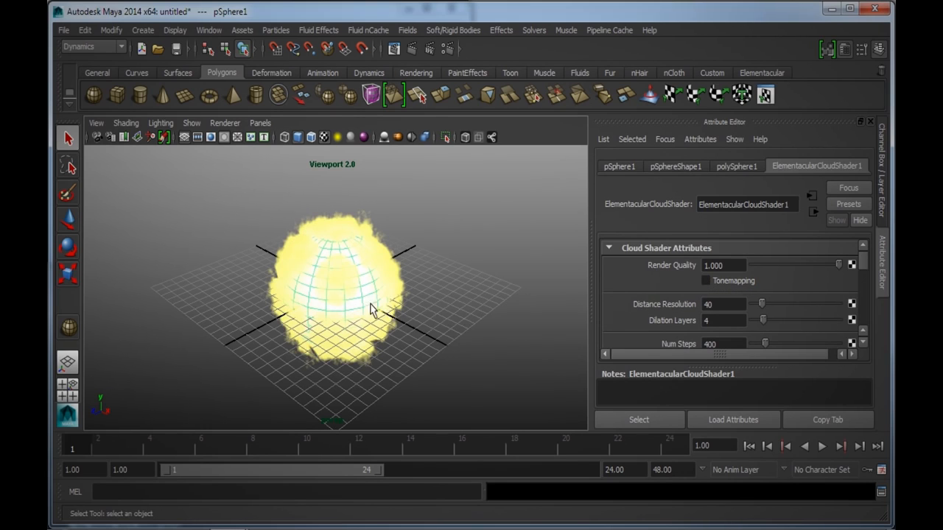
# Step: Set the cloud shader's Ambient Scale to 0
pyautogui.scroll(-6, 640, 310)
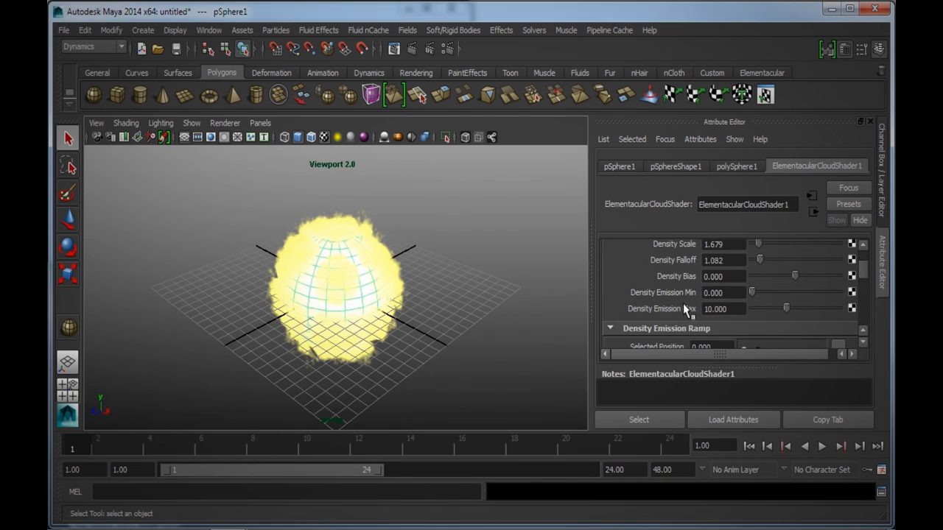
pyautogui.scroll(-2, 692, 310)
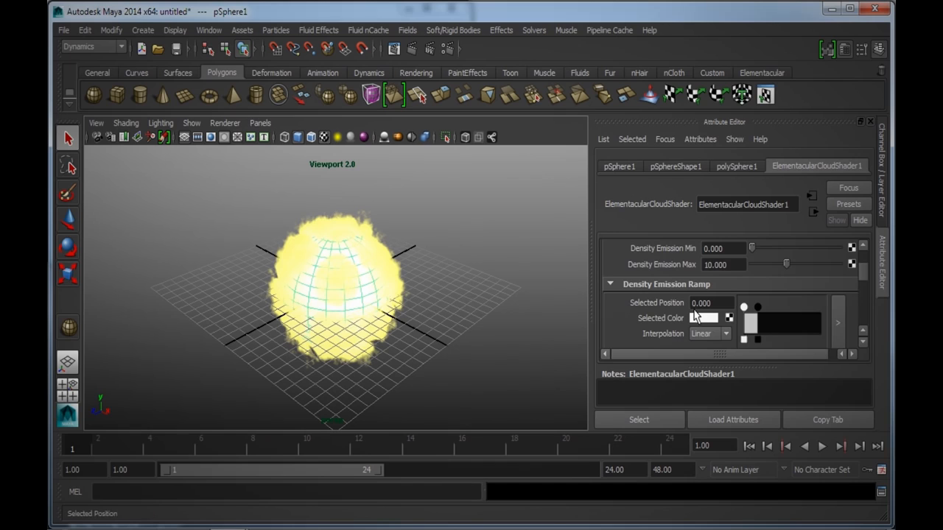
pyautogui.scroll(-6, 693, 313)
pyautogui.scroll(-6, 695, 313)
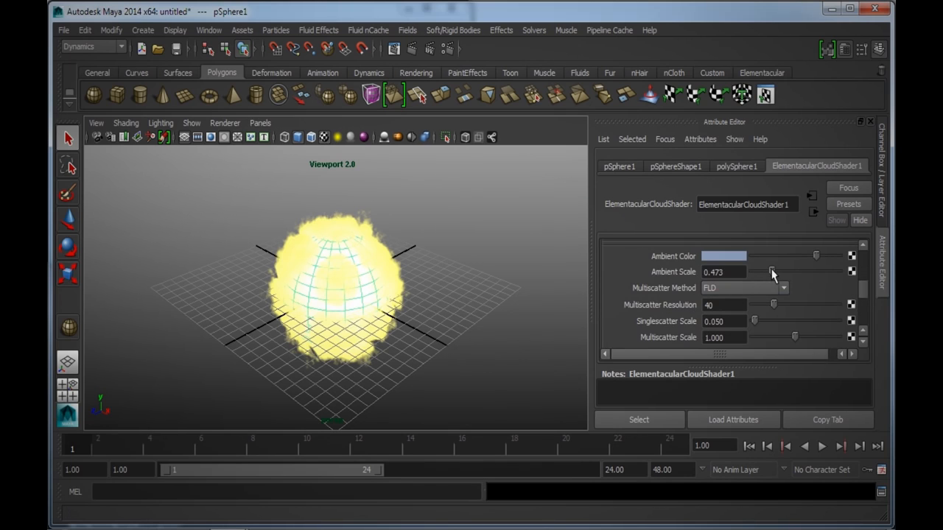
pyautogui.moveTo(772, 272); pyautogui.dragTo(741, 275)
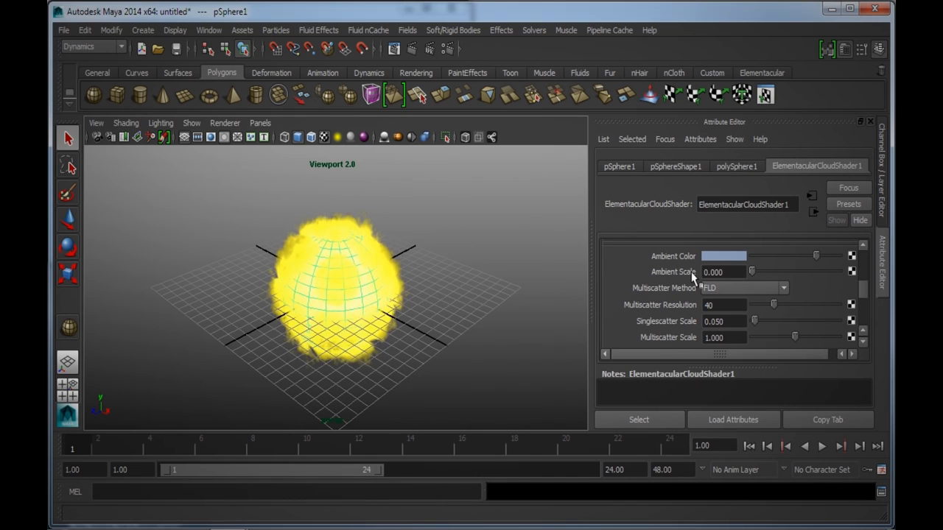
# Step: Set the cloud shader's Density Emission Max to about 2.863 and its Density Scale to about 2.443
pyautogui.scroll(10, 690, 290)
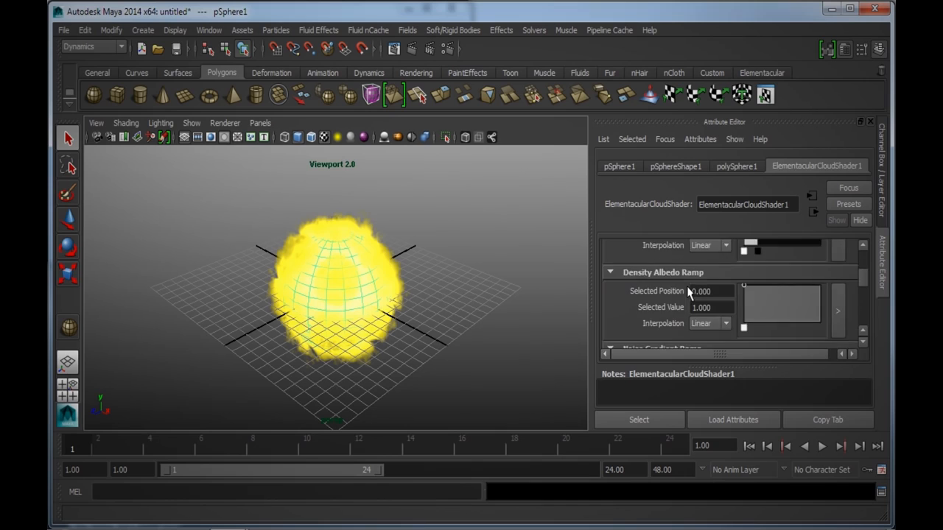
pyautogui.scroll(5, 690, 290)
pyautogui.scroll(-2, 692, 295)
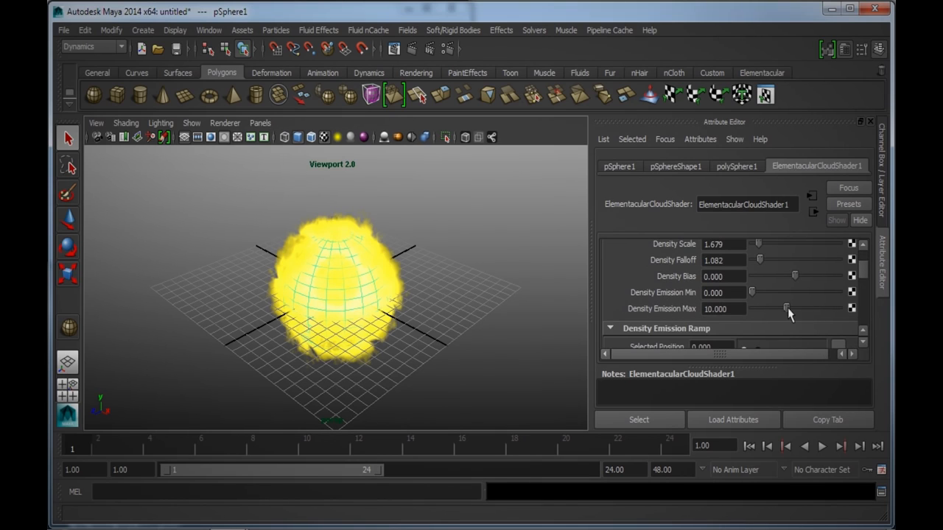
pyautogui.moveTo(785, 311); pyautogui.dragTo(762, 309)
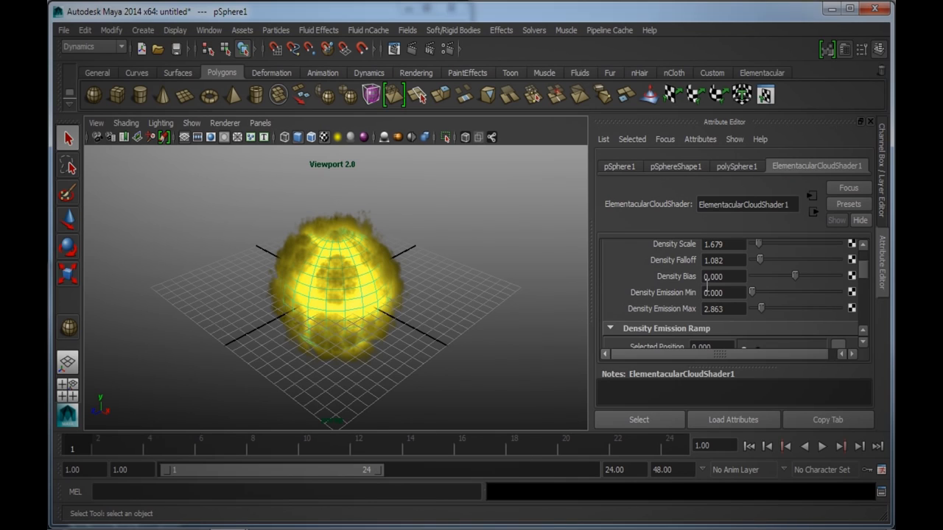
pyautogui.scroll(2, 738, 287)
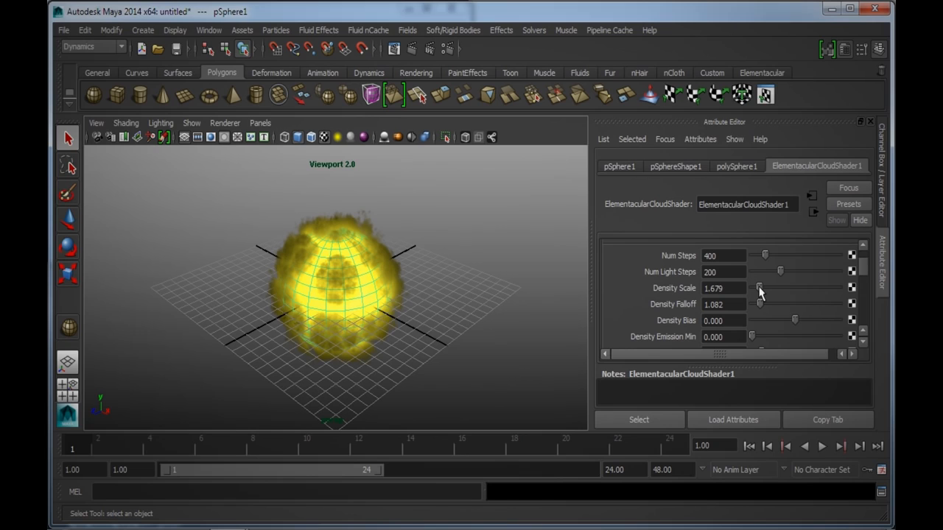
pyautogui.moveTo(760, 289); pyautogui.dragTo(764, 292)
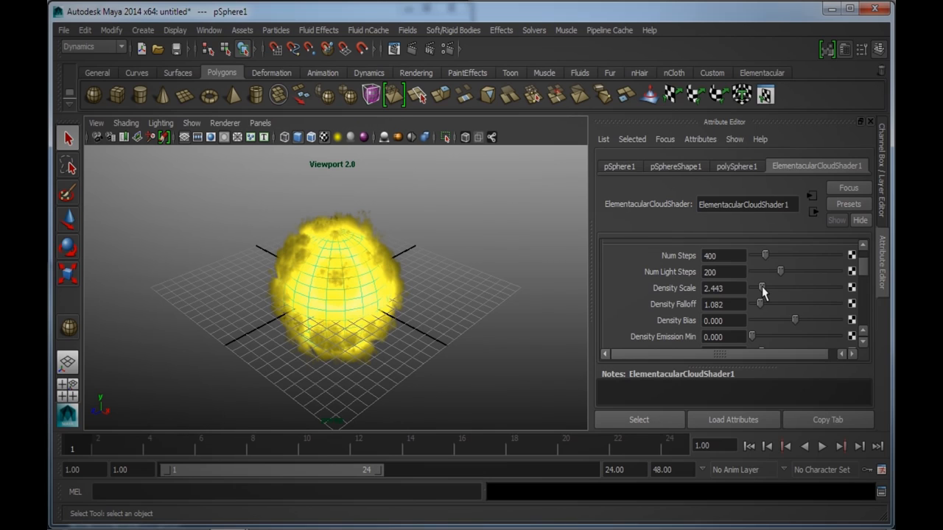
# Step: Add two points near the end of the Density Albedo Ramp, the last at position 0.991 with value 0.740
pyautogui.scroll(-4, 762, 295)
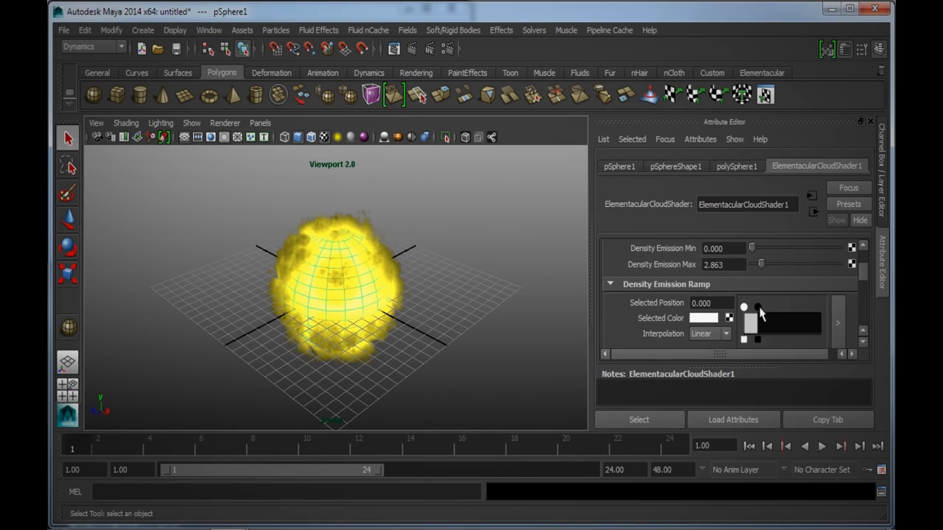
pyautogui.scroll(-3, 762, 313)
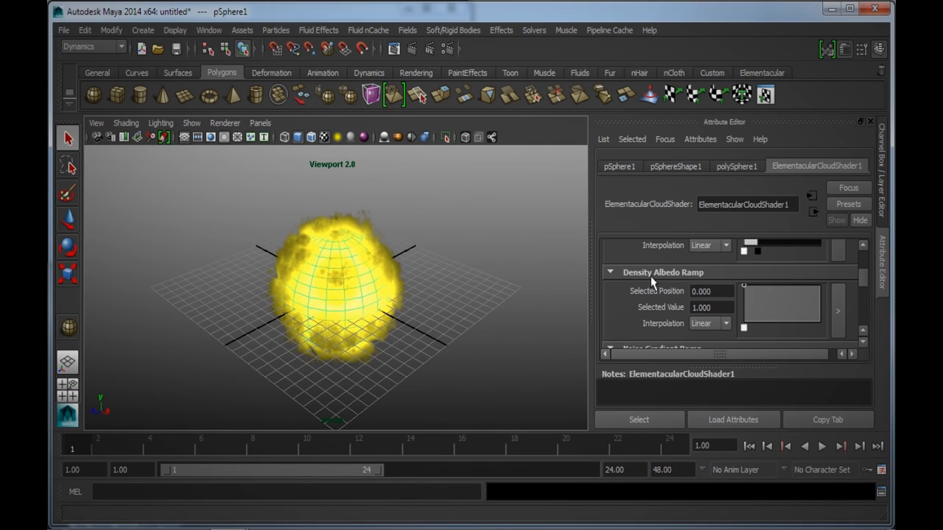
pyautogui.click(808, 295)
pyautogui.click(818, 295)
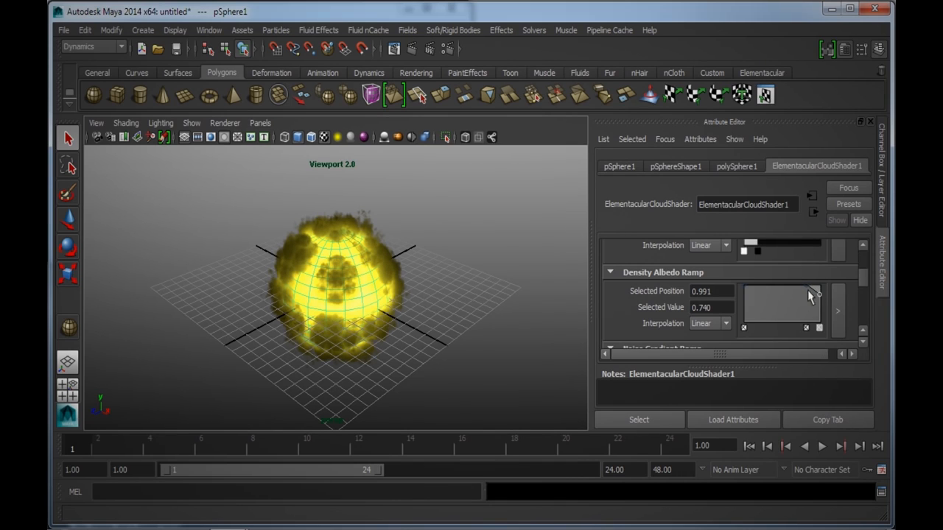
pyautogui.keyDown('alt'); pyautogui.moveTo(455, 314); pyautogui.dragTo(308, 304); pyautogui.keyUp('alt')
pyautogui.keyDown('alt'); pyautogui.moveTo(396, 311); pyautogui.dragTo(375, 308); pyautogui.keyUp('alt')
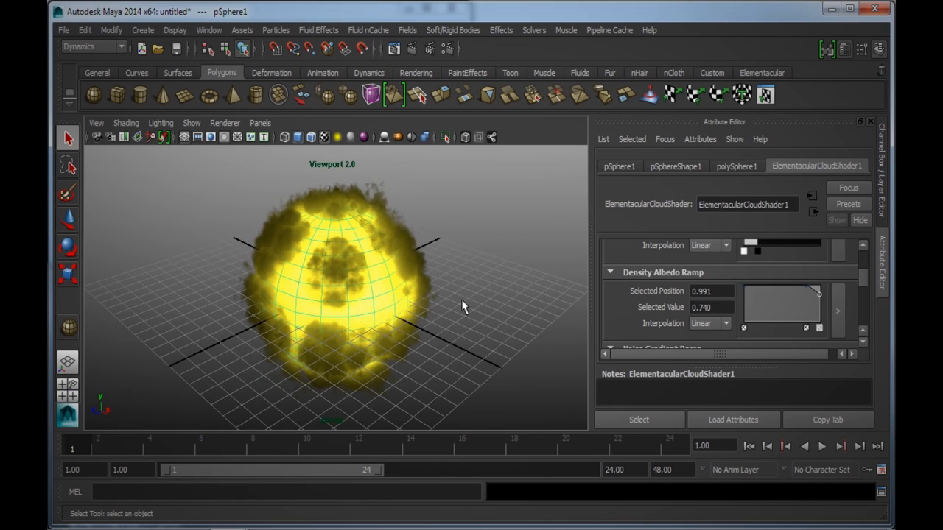
# Step: Add a point at position 0.096 to the Density Emission Ramp and give it a bright red color with hue 356.878
pyautogui.scroll(2, 703, 306)
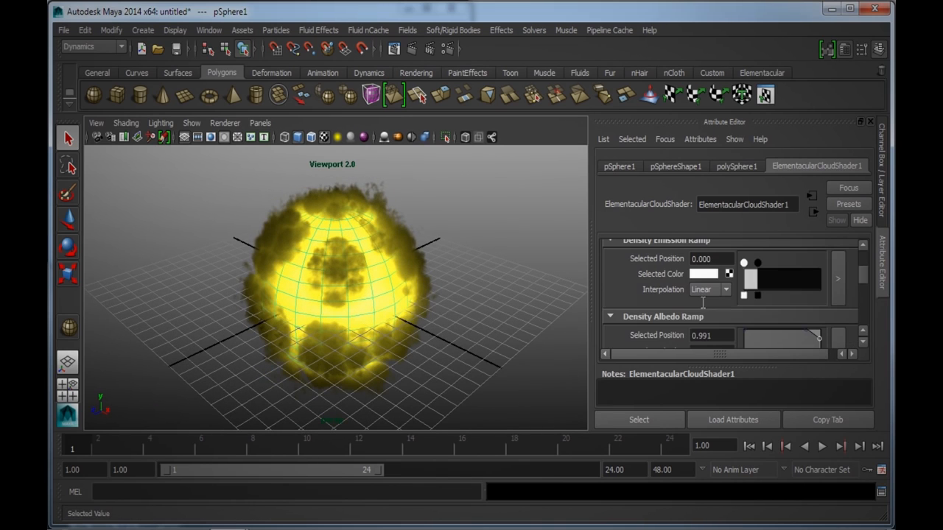
pyautogui.click(752, 278)
pyautogui.click(704, 274)
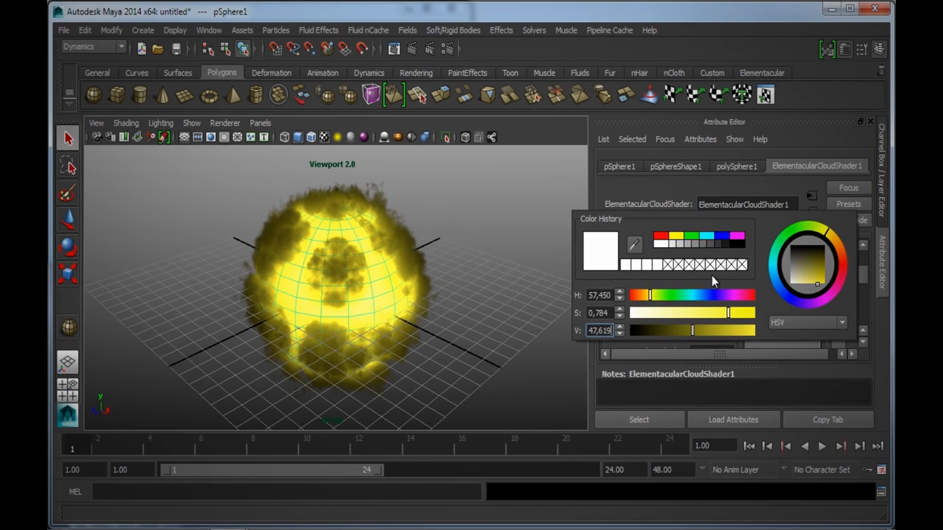
pyautogui.click(844, 273)
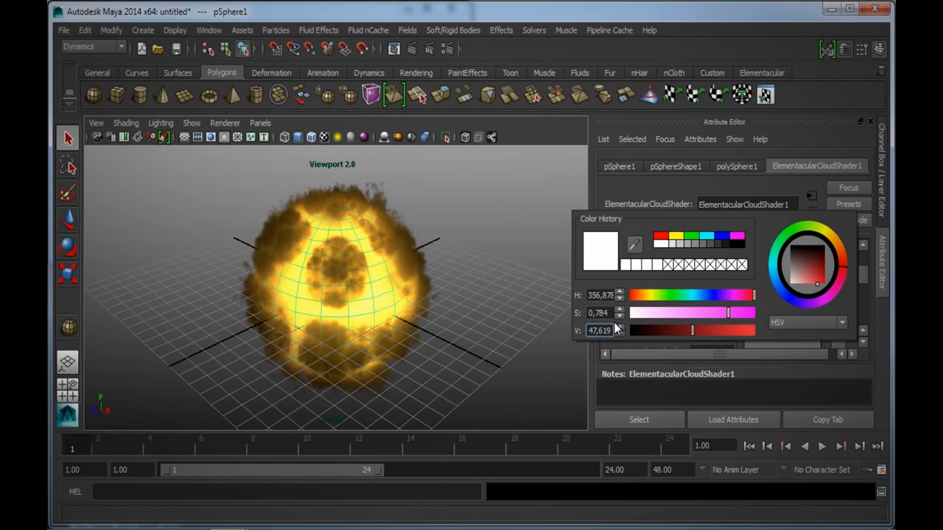
pyautogui.moveTo(611, 331); pyautogui.dragTo(587, 331)
pyautogui.write('1')
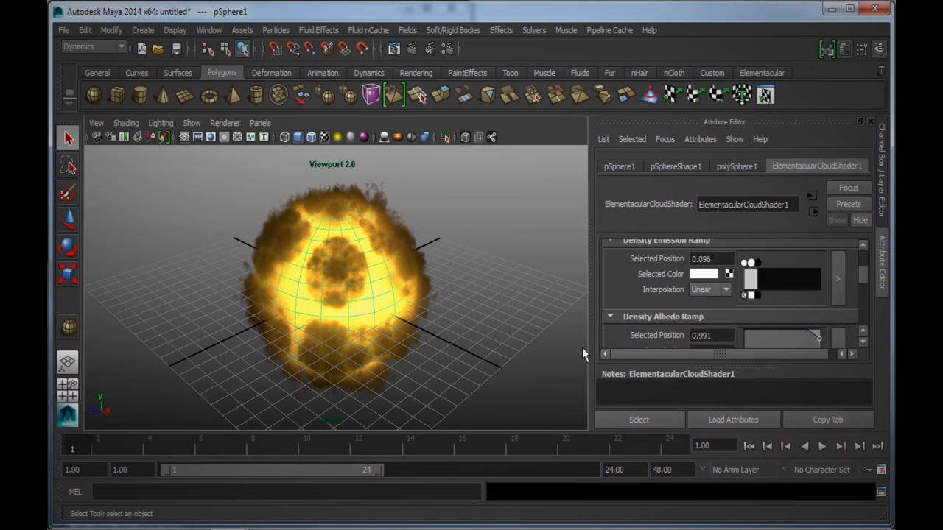
pyautogui.click(584, 352)
pyautogui.keyDown('alt'); pyautogui.moveTo(427, 337); pyautogui.dragTo(348, 312); pyautogui.keyUp('alt')
pyautogui.scroll(3, 348, 313)
pyautogui.moveTo(429, 312)
pyautogui.keyDown('alt'); pyautogui.mouseDown()
pyautogui.moveTo(307, 320)
pyautogui.moveTo(445, 315)
pyautogui.moveTo(420, 317)
pyautogui.mouseUp(); pyautogui.keyUp('alt')
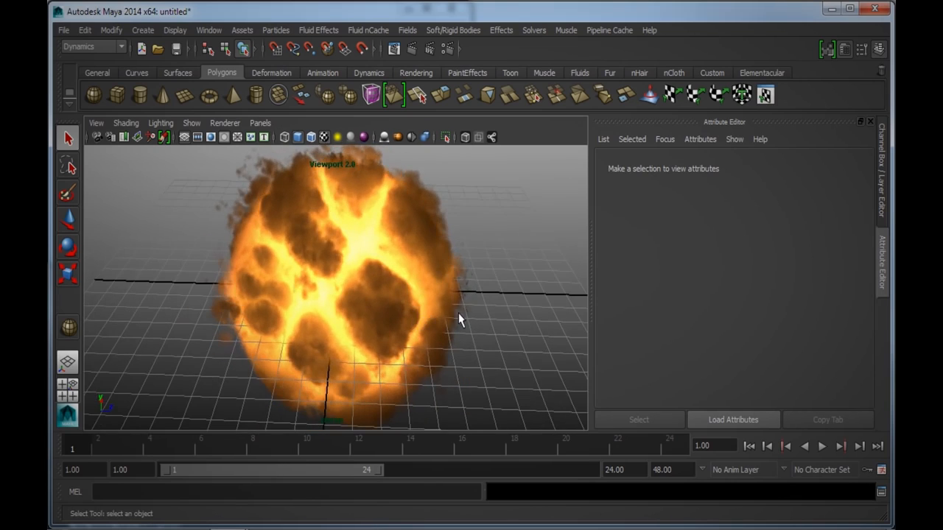
pyautogui.scroll(-3, 459, 319)
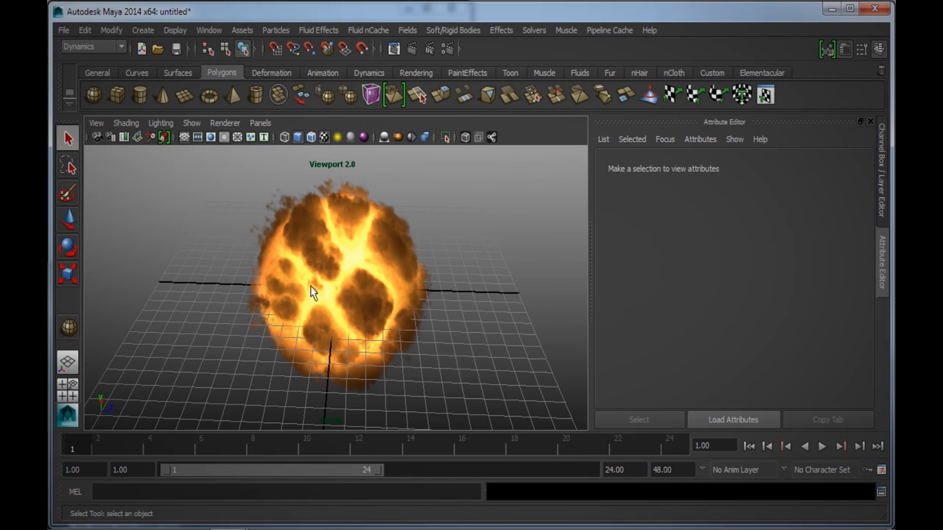
# Step: Select the vertices on the +Z side of the sphere in vertex mode and enable Soft Select
pyautogui.rightClick(404, 301)
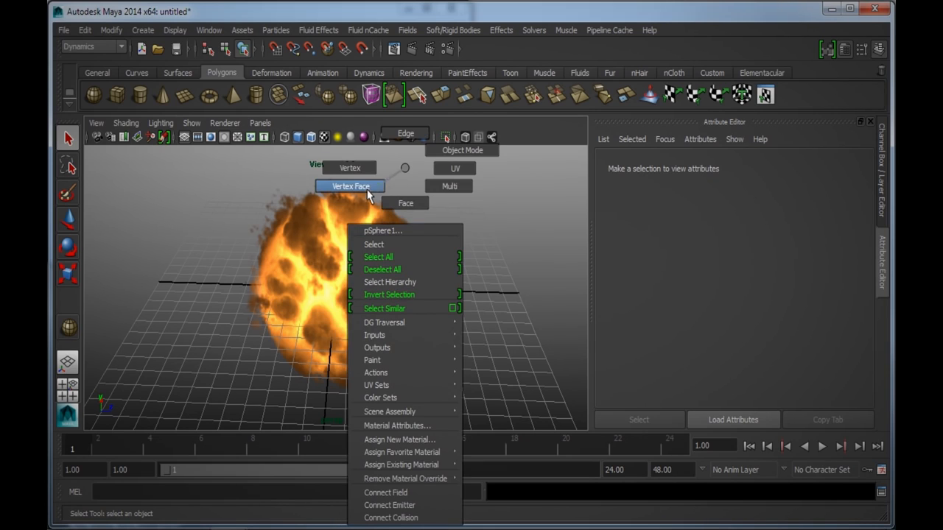
pyautogui.click(350, 169)
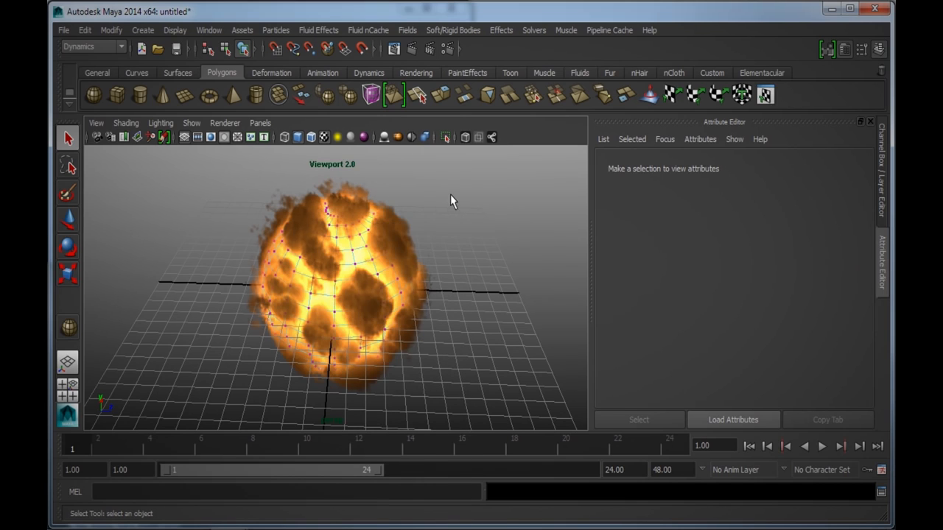
pyautogui.moveTo(425, 213); pyautogui.dragTo(391, 377)
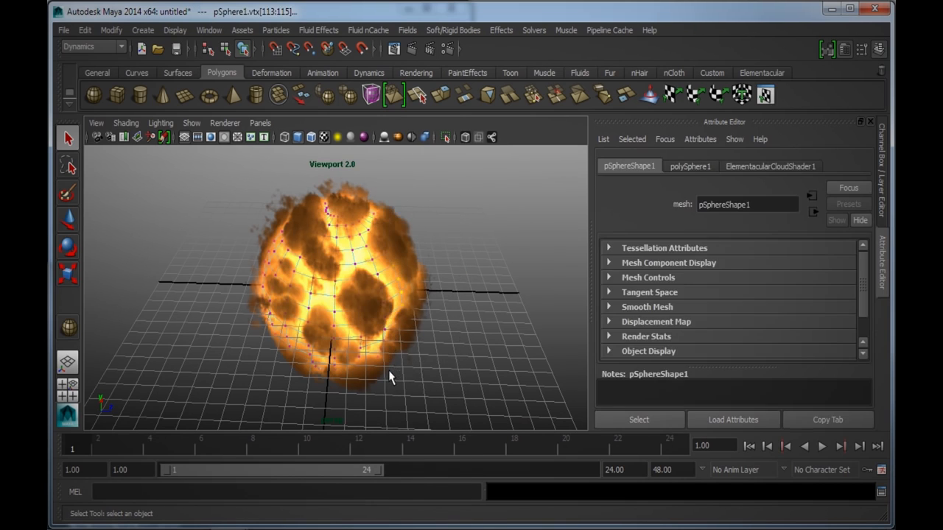
pyautogui.doubleClick(69, 139)
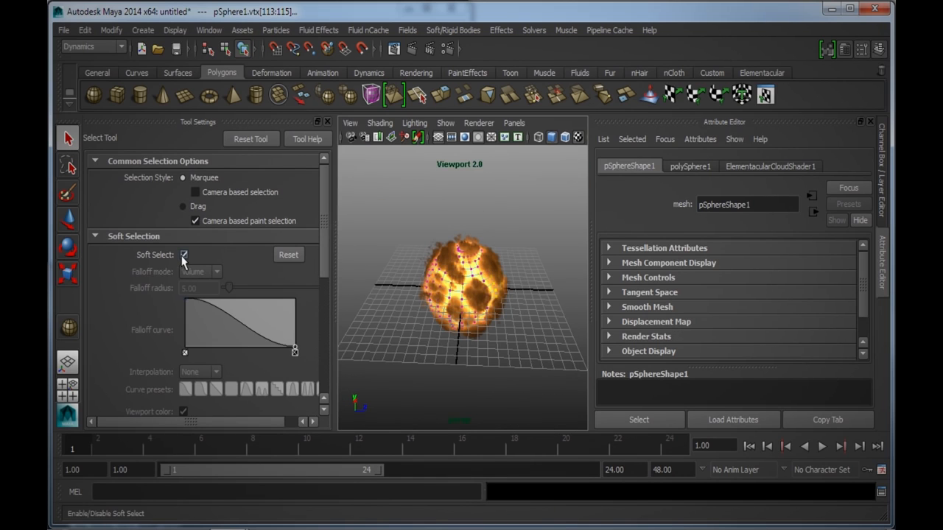
pyautogui.click(328, 123)
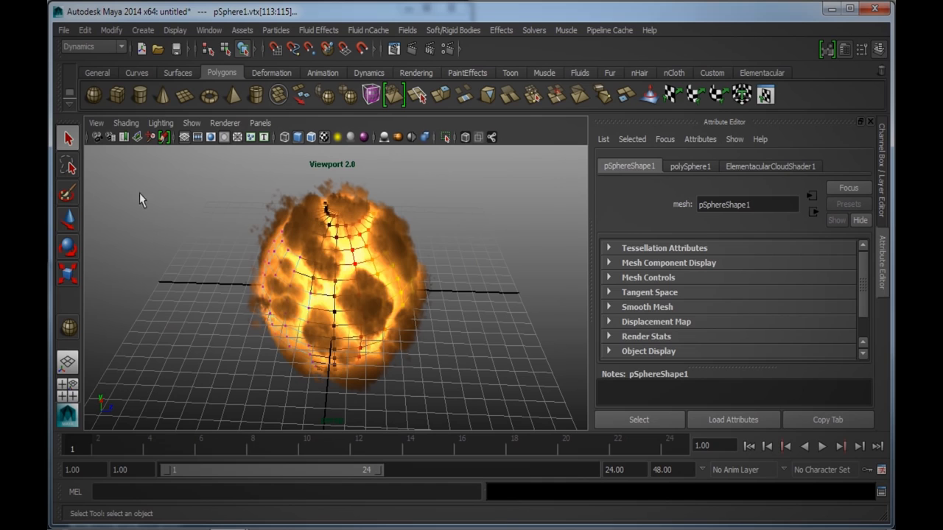
# Step: Move the soft-selected vertices far outward along the Z axis and scale them down uniformly to taper the stretched end
pyautogui.click(68, 224)
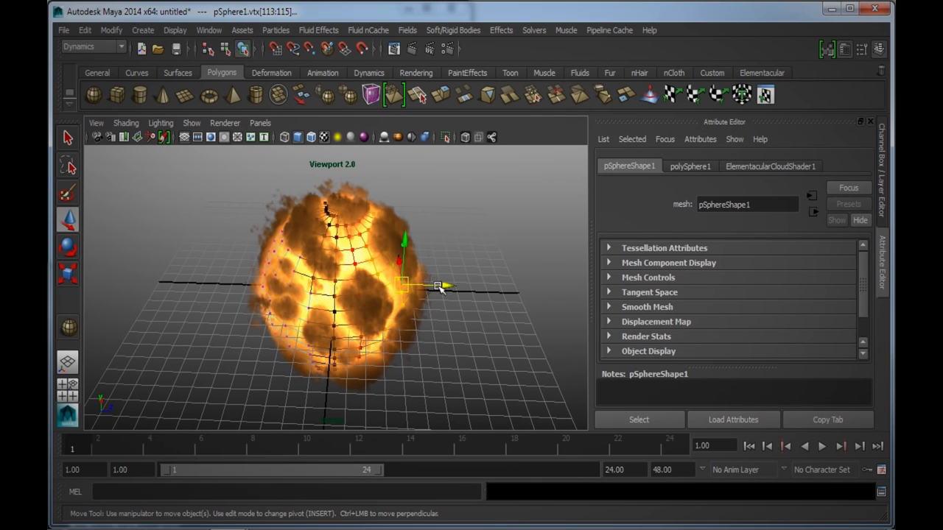
pyautogui.moveTo(446, 288); pyautogui.dragTo(603, 293)
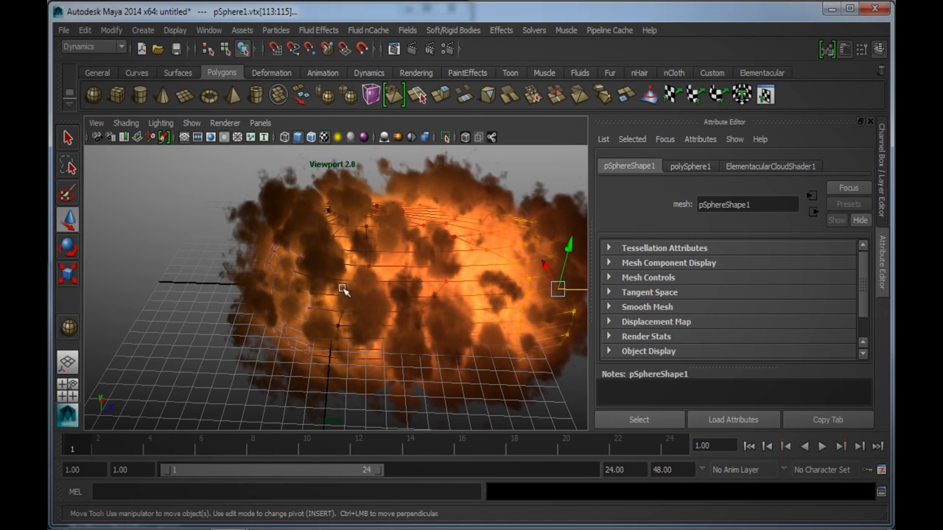
pyautogui.click(76, 275)
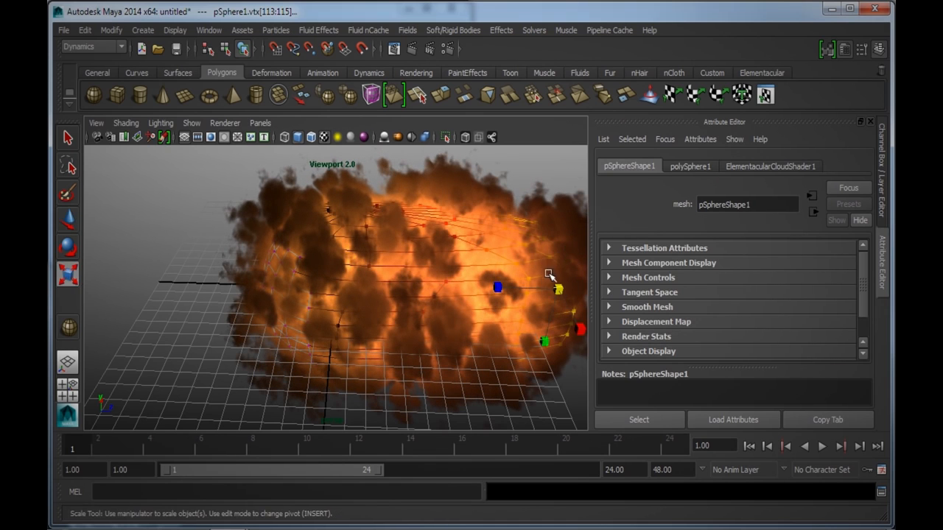
pyautogui.moveTo(556, 289); pyautogui.dragTo(480, 238)
pyautogui.moveTo(483, 242); pyautogui.dragTo(481, 243)
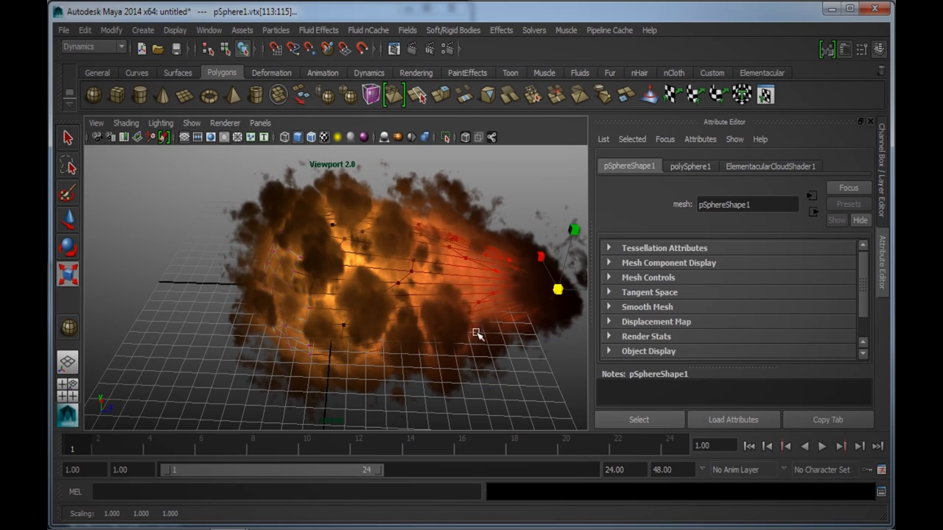
pyautogui.click(494, 388)
# Step: Return the mesh to object mode and set its cloud shader's Density Scale to about 7.481
pyautogui.moveTo(488, 358); pyautogui.dragTo(488, 328, button='right')
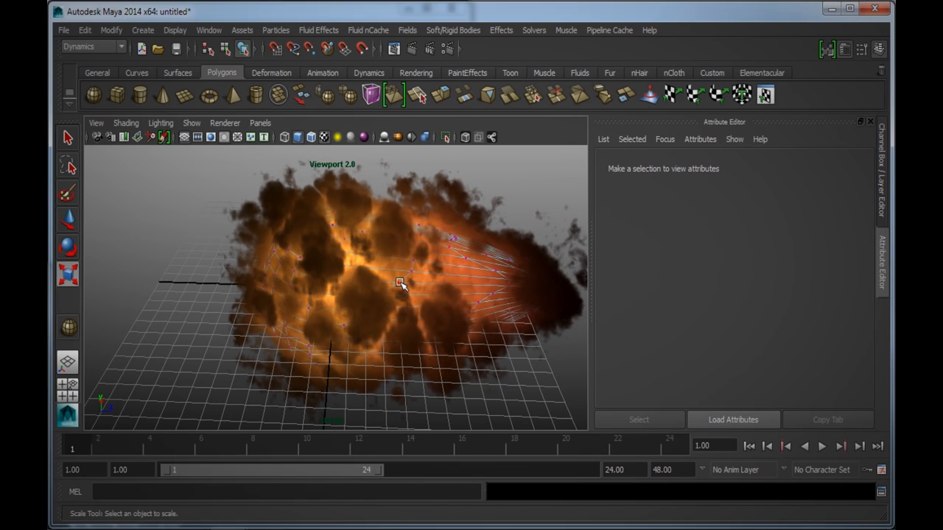
pyautogui.moveTo(404, 289); pyautogui.dragTo(453, 157, button='right')
pyautogui.click(389, 273)
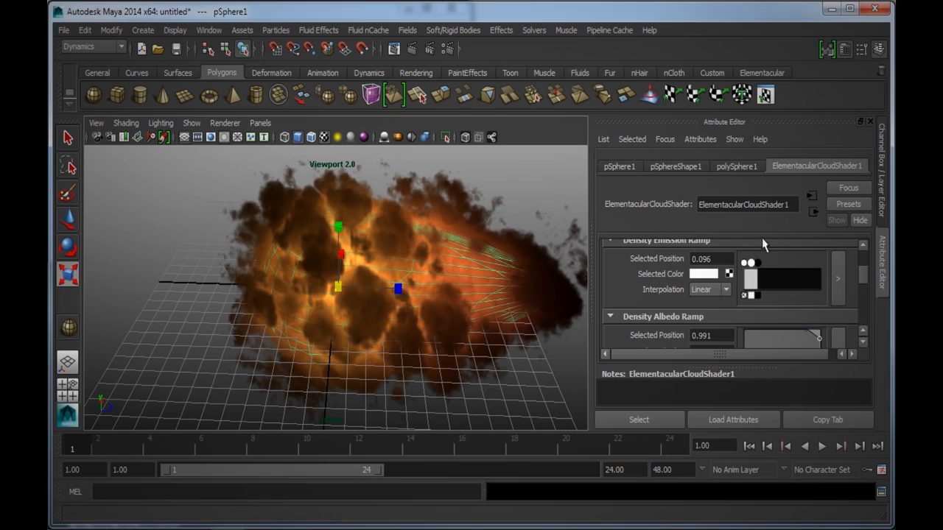
pyautogui.scroll(6, 747, 274)
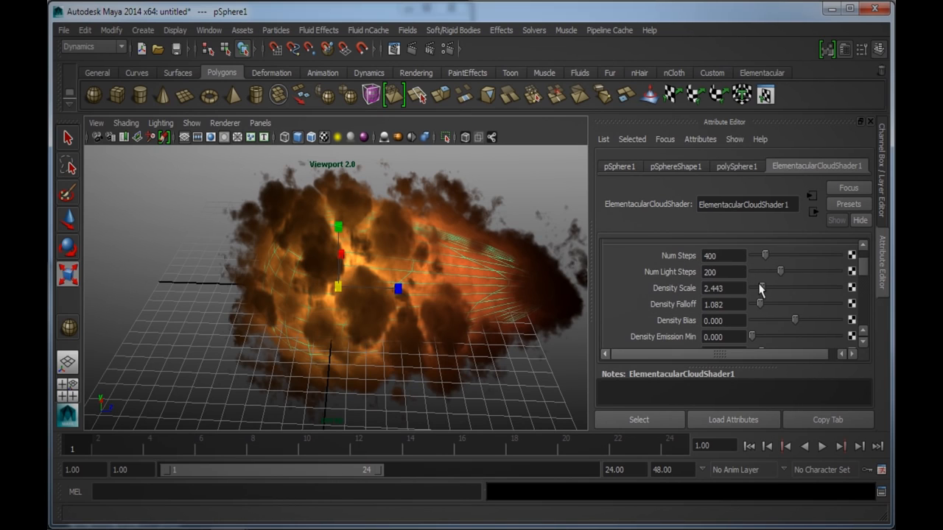
pyautogui.moveTo(762, 290); pyautogui.dragTo(784, 291)
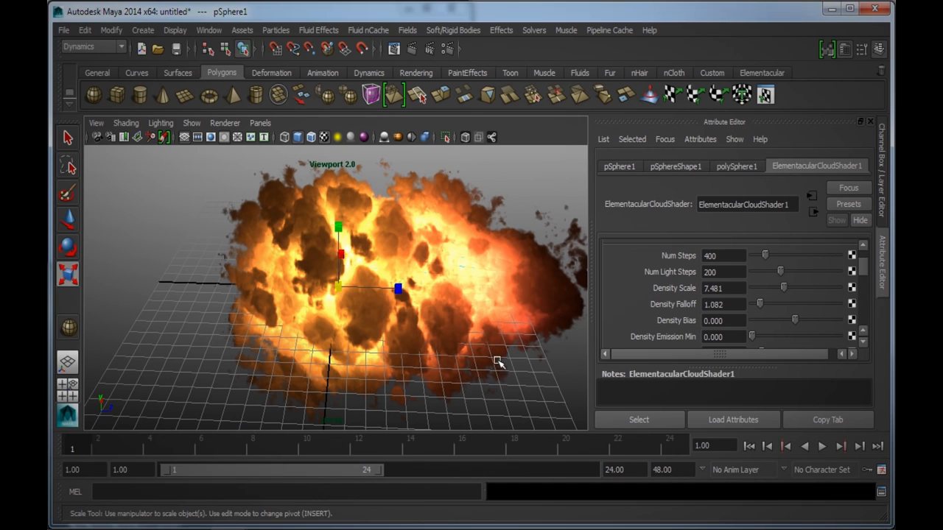
pyautogui.click(498, 363)
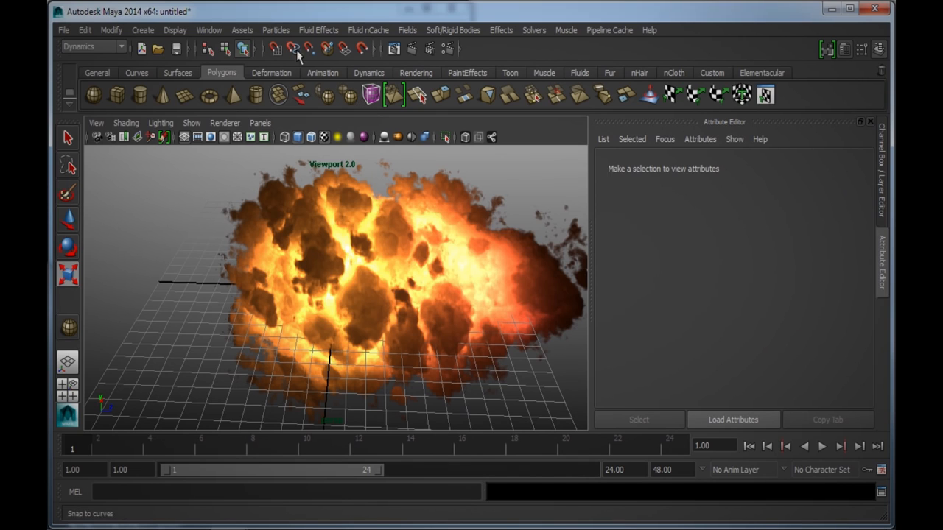
# Step: Render the perspective view with Maya Hardware 2.0, and check the rendered image's alpha channel before returning to RGB
pyautogui.click(395, 50)
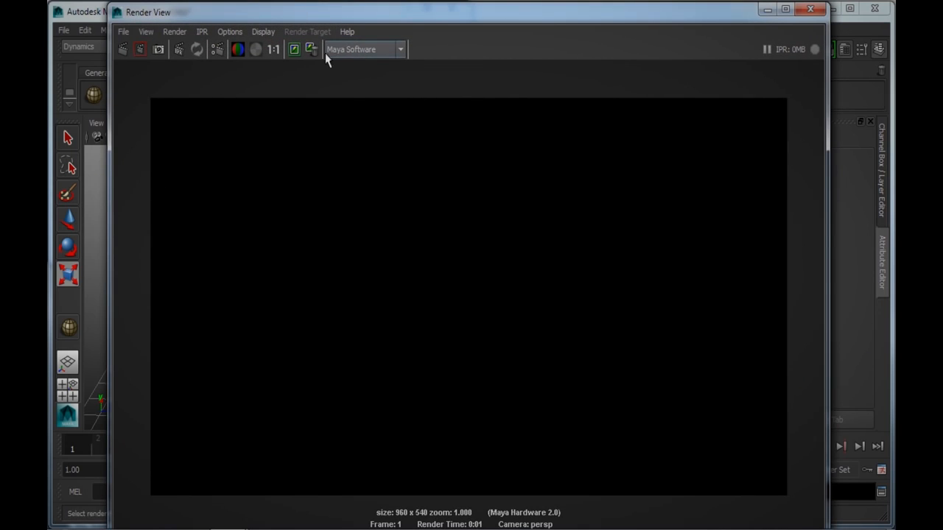
pyautogui.click(367, 53)
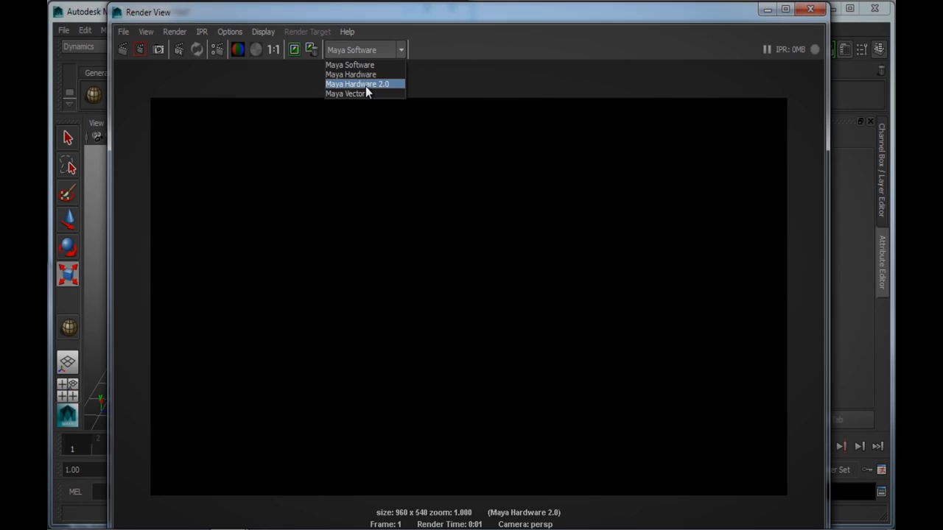
pyautogui.click(365, 86)
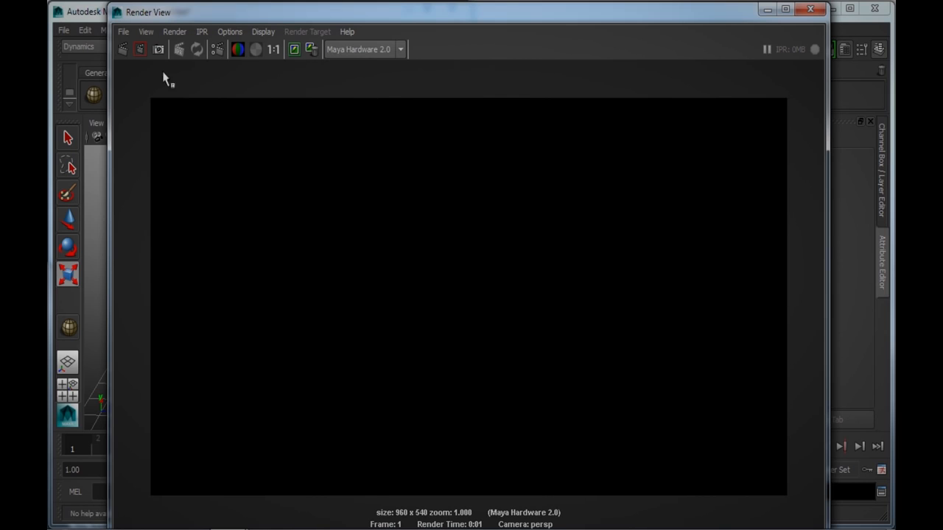
pyautogui.click(123, 54)
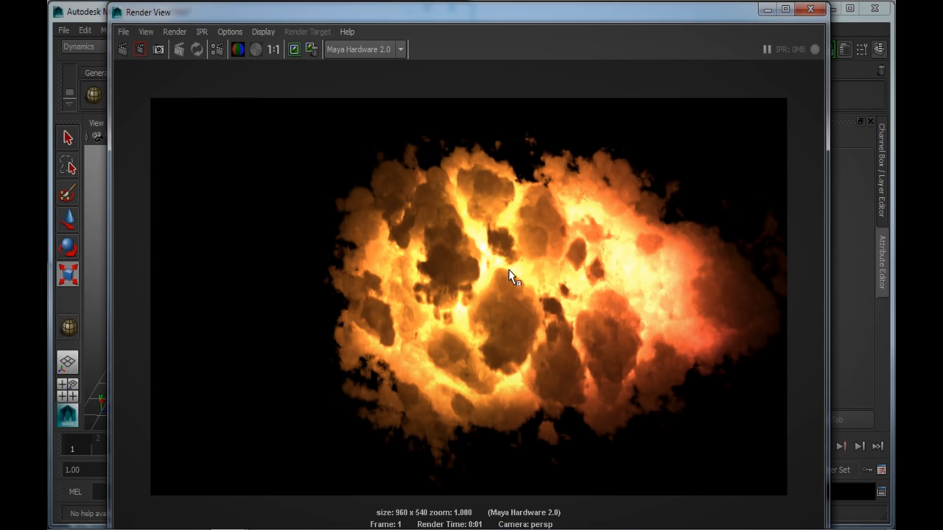
pyautogui.click(256, 50)
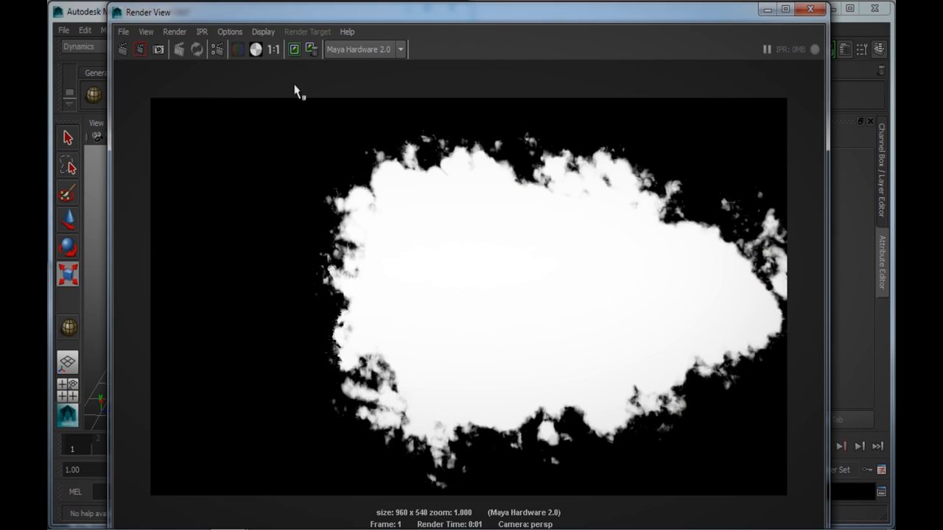
pyautogui.click(237, 50)
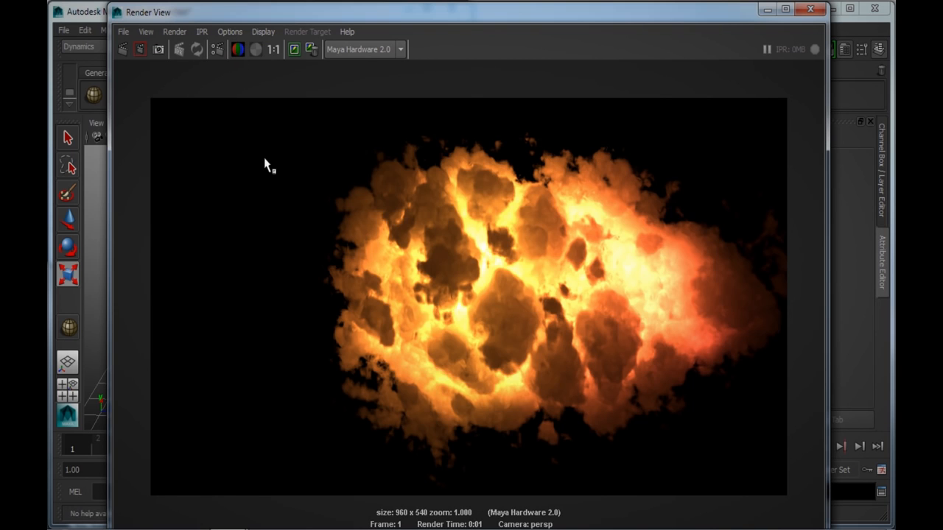